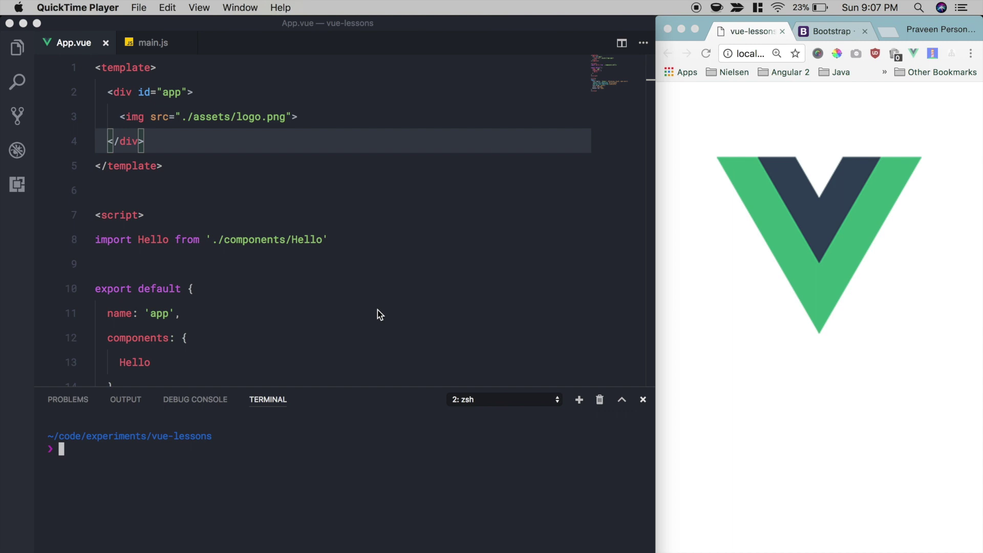
# - Clear the partly typed project command from the terminal
pyautogui.click(208, 550)
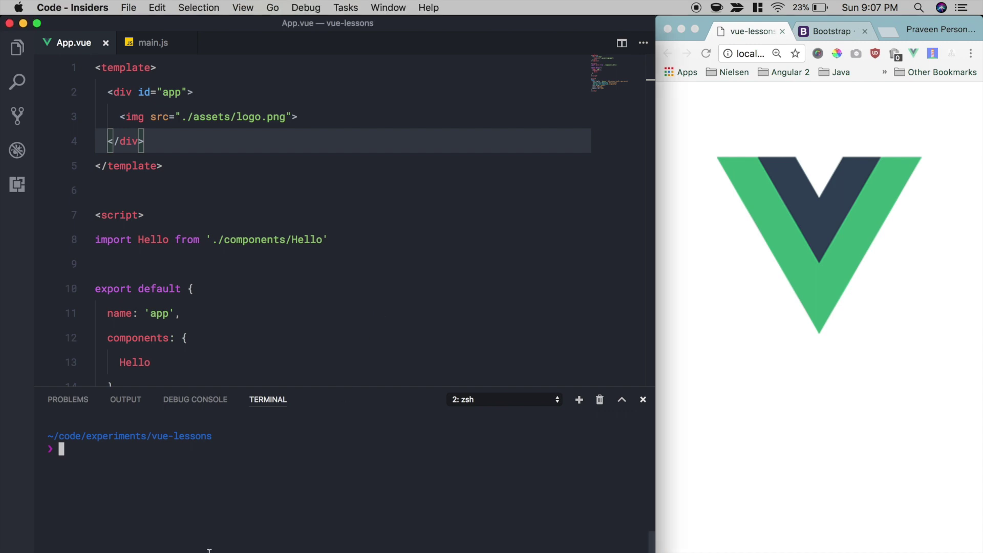
pyautogui.write('vue ini')
pyautogui.write('t webpack')
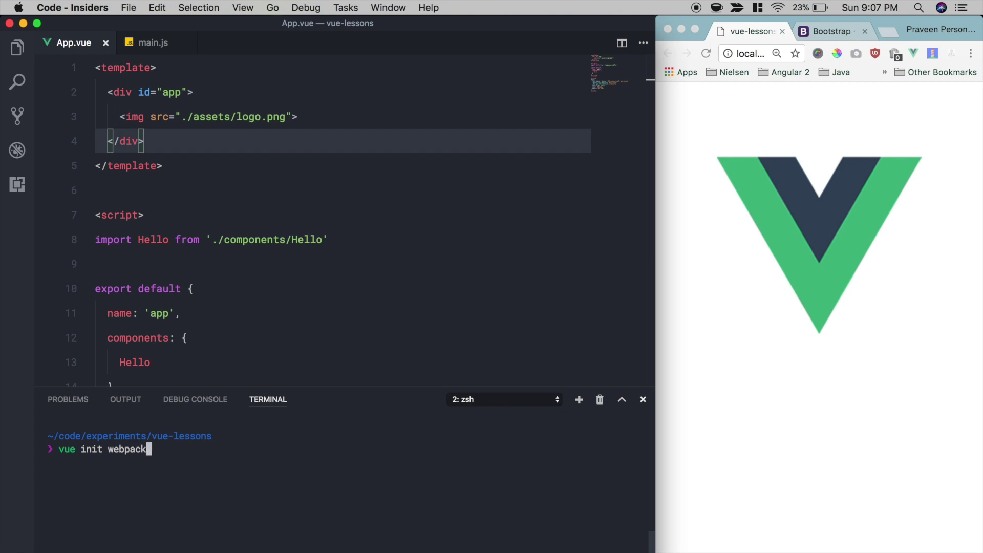
pyautogui.press('BackSpace')
pyautogui.press('BackSpace')
pyautogui.press('BackSpace')
pyautogui.press('BackSpace')
pyautogui.press('BackSpace')
pyautogui.press('BackSpace')
pyautogui.press('BackSpace')
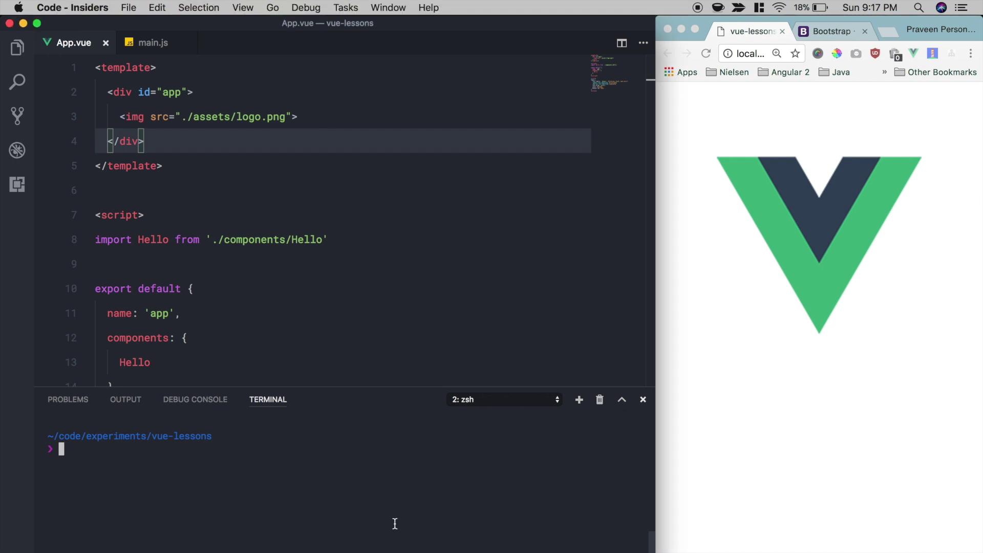
# - Add a 'Hello World' button with btn, btn-primary, btn-block classes below the logo and save App.vue
pyautogui.click(318, 117)
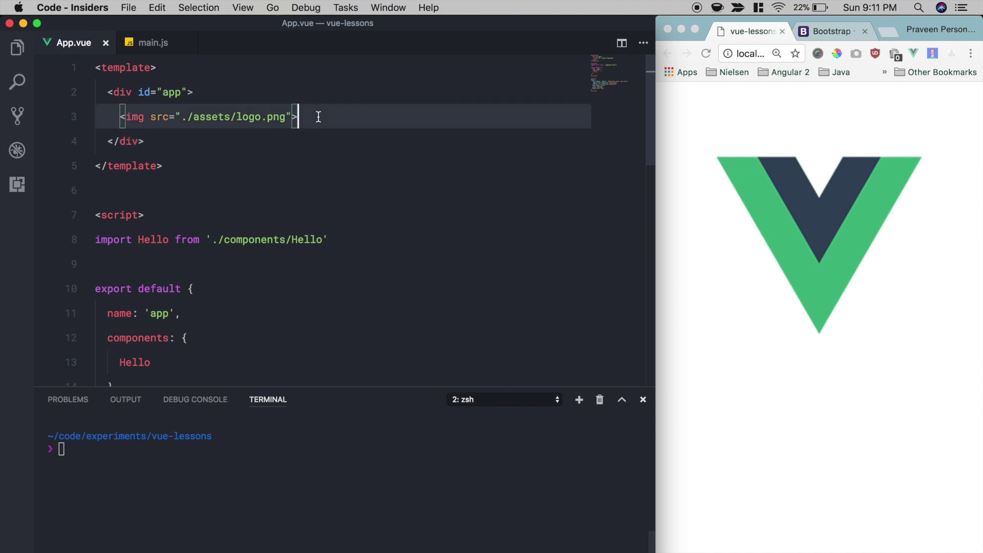
pyautogui.press('Return')
pyautogui.write('button.bt')
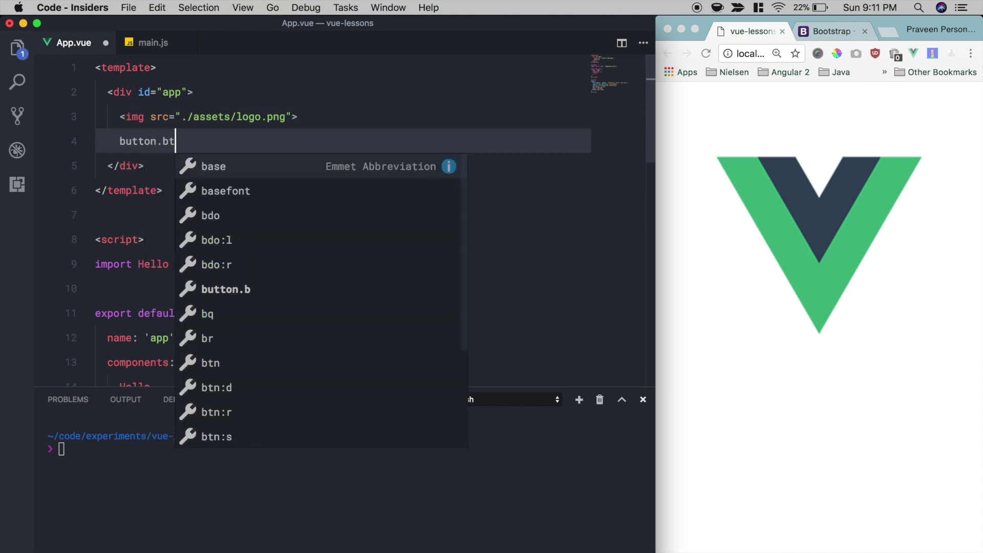
pyautogui.write('n/btn')
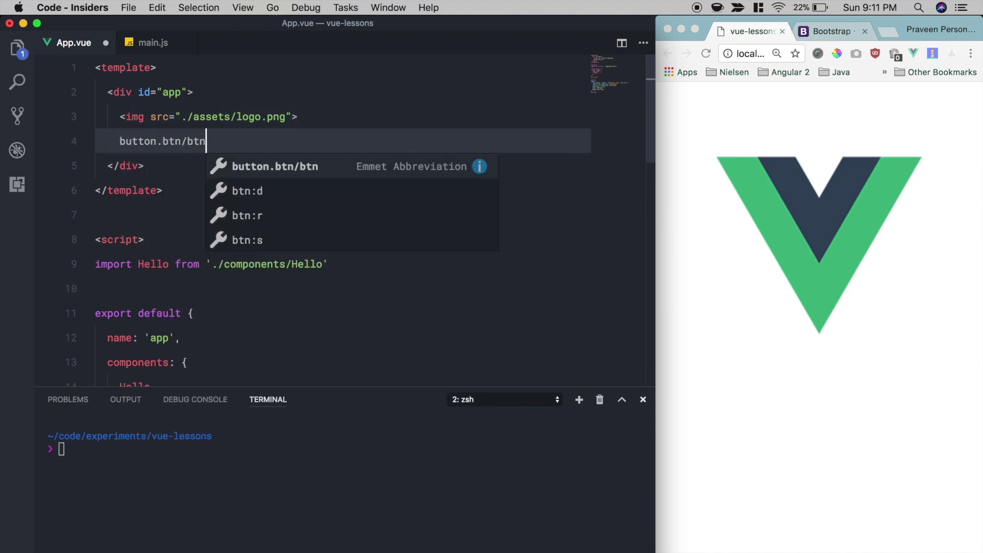
pyautogui.press('BackSpace')
pyautogui.press('BackSpace')
pyautogui.press('BackSpace')
pyautogui.press('BackSpace')
pyautogui.write('.btn-')
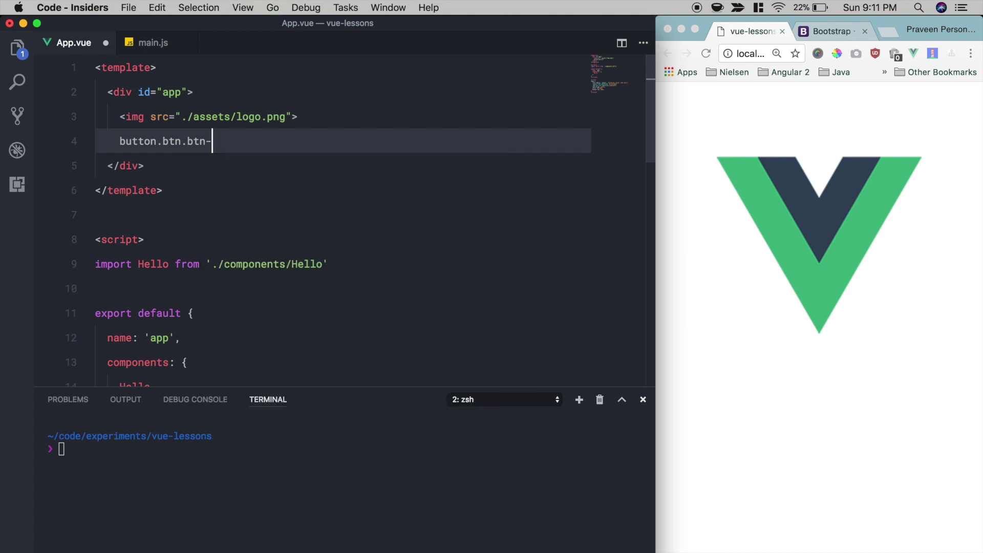
pyautogui.write('primary.')
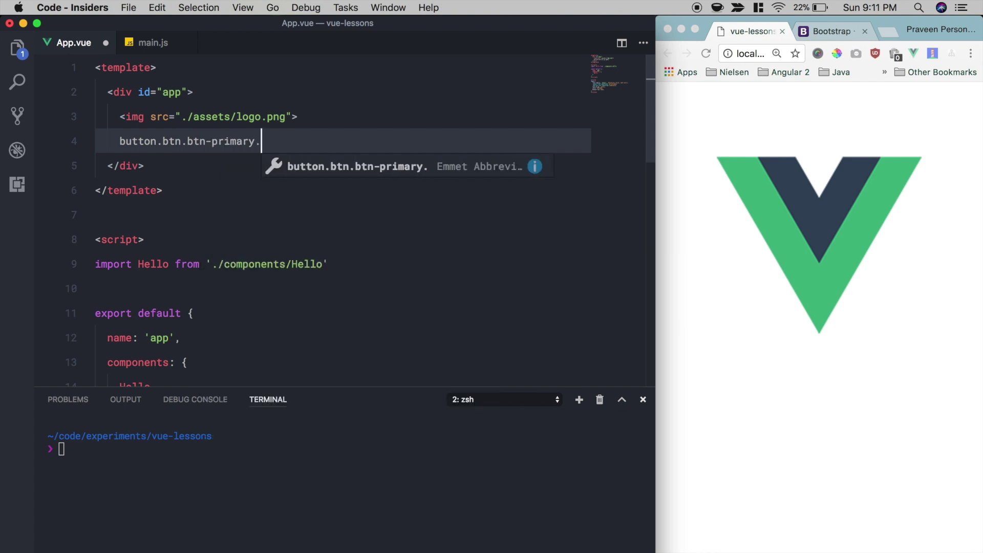
pyautogui.write('btn-block')
pyautogui.press('Tab')
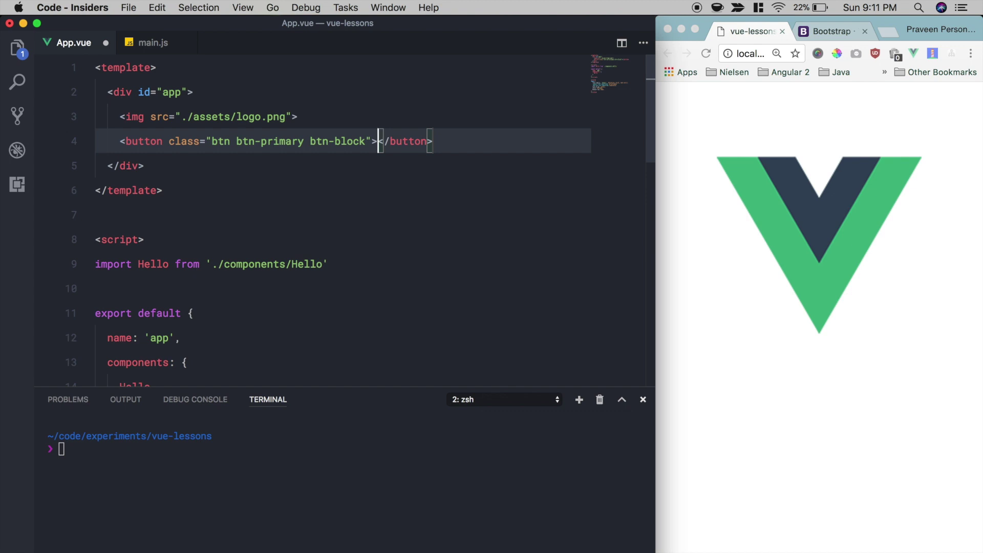
pyautogui.write('H')
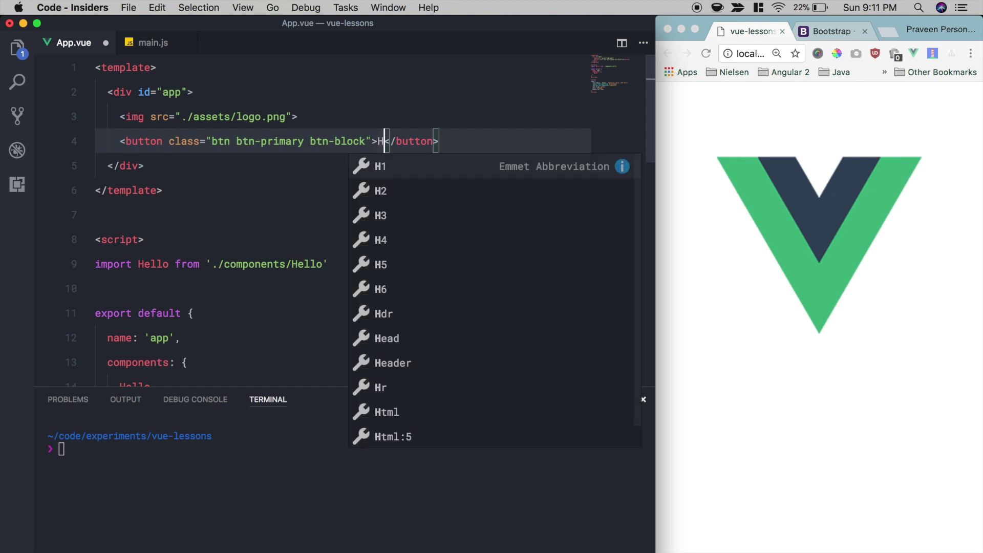
pyautogui.write('ello World')
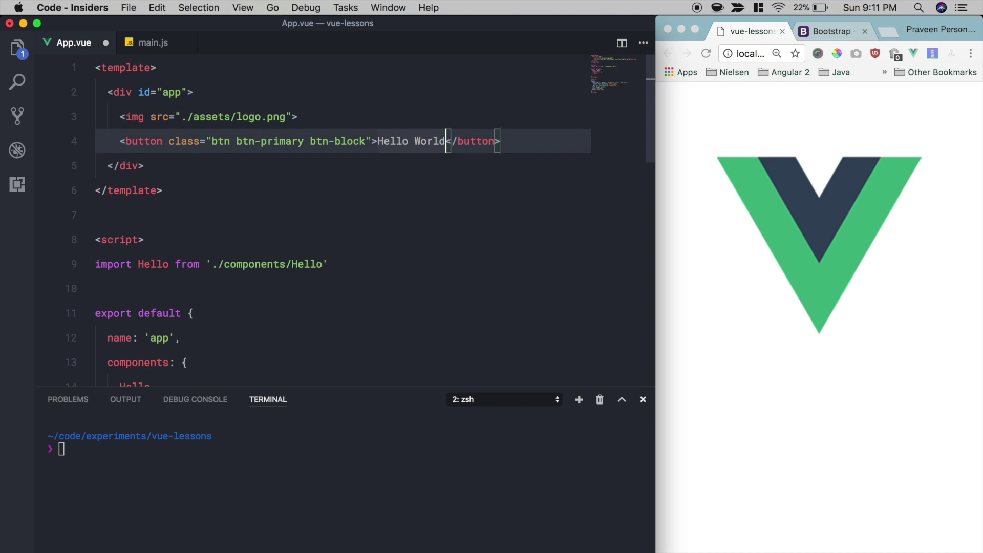
pyautogui.press('super+s')
pyautogui.click(738, 308)
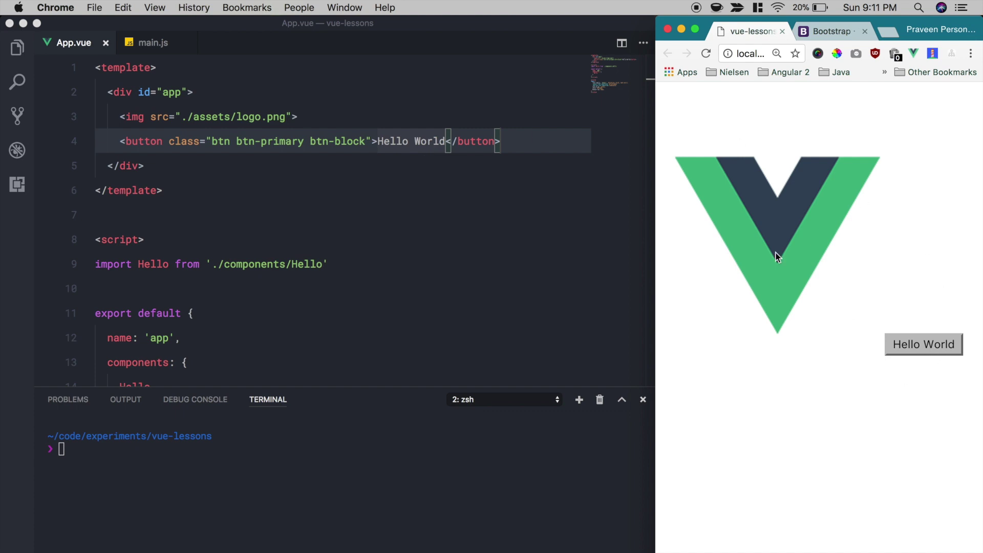
# - Copy the CSS-only stylesheet link from the Bootstrap documentation's CDN section
pyautogui.click(830, 31)
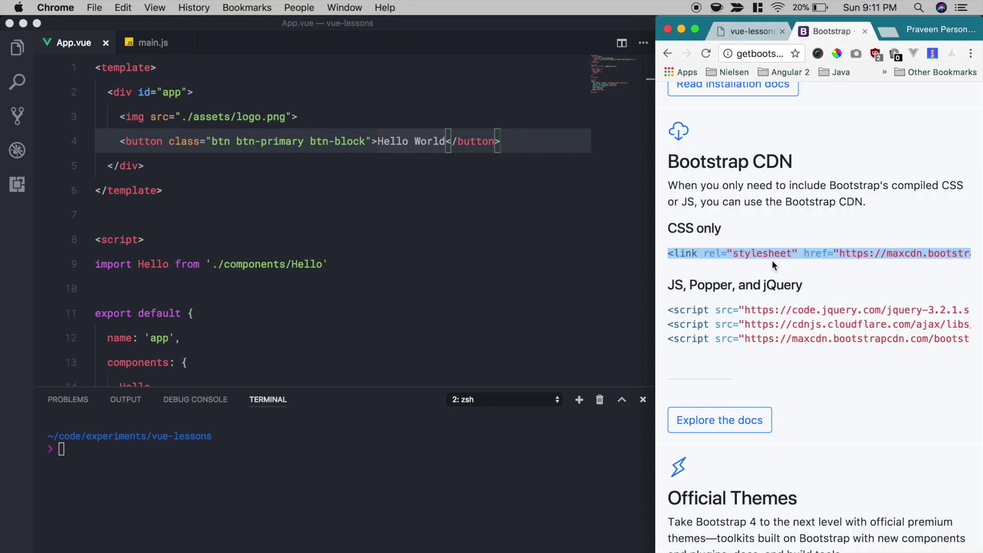
pyautogui.press('super+c')
# - Paste the Bootstrap CDN stylesheet link below the title in index.html and check the styled button
pyautogui.click(295, 103)
pyautogui.press('super+p')
pyautogui.write('index')
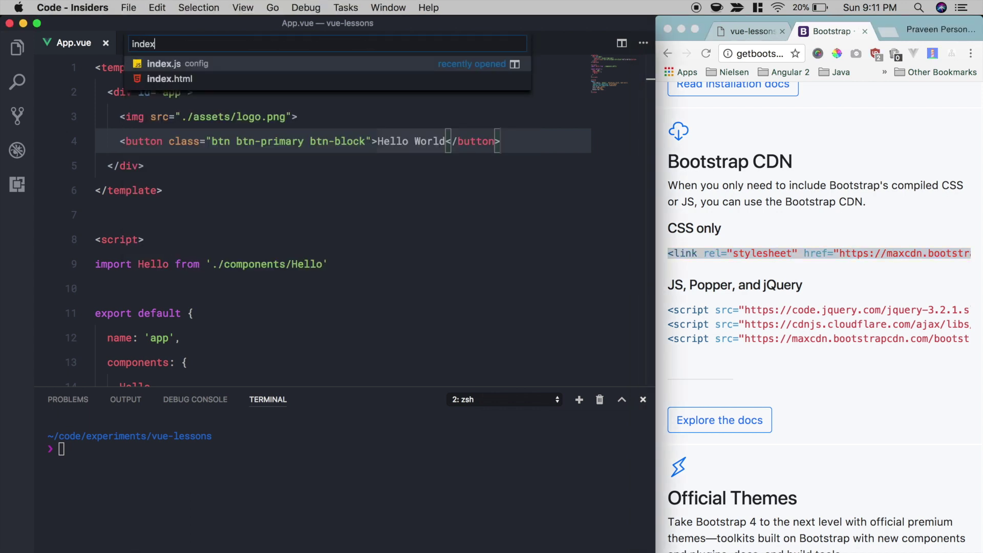
pyautogui.press('Down')
pyautogui.press('Return')
pyautogui.click(287, 175)
pyautogui.press('Return')
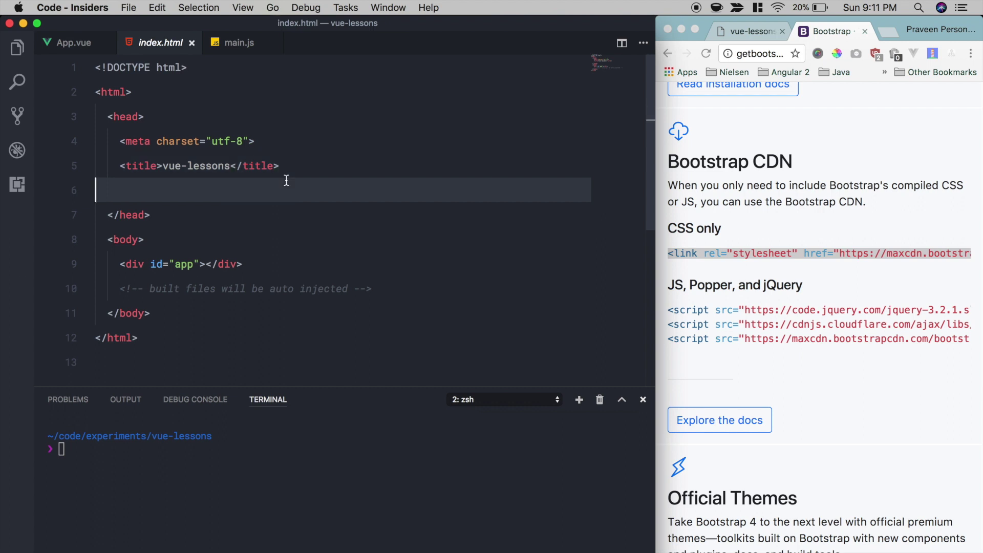
pyautogui.press('super+v')
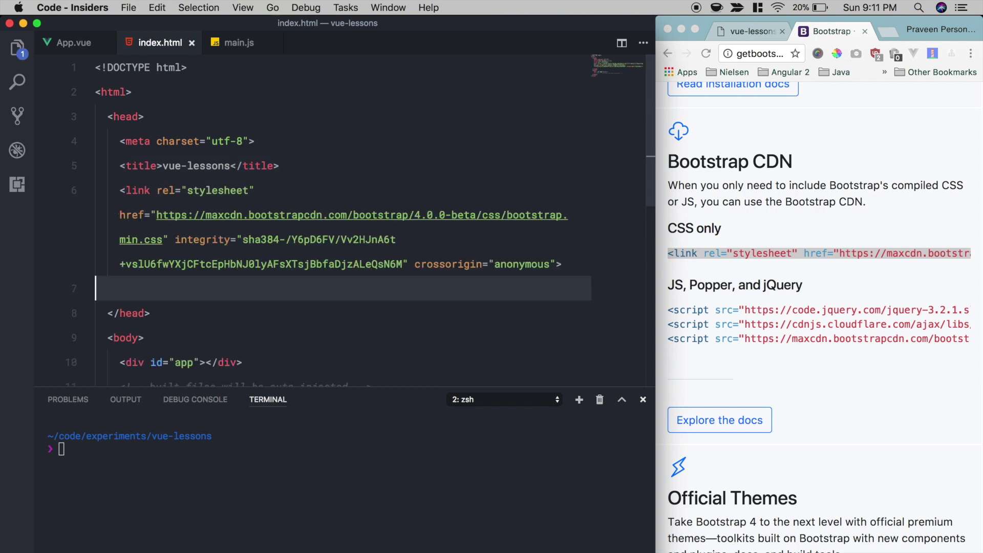
pyautogui.click(750, 30)
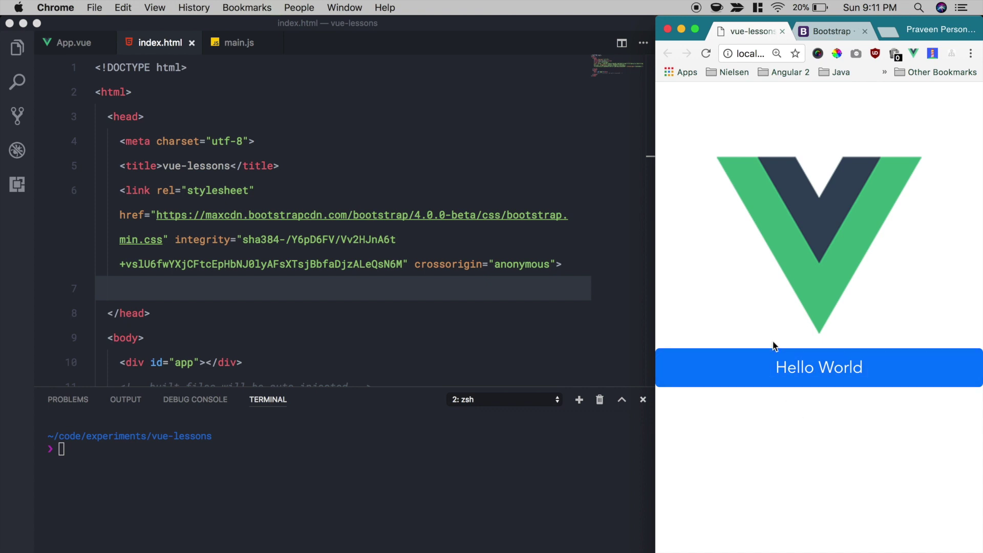
pyautogui.click(343, 187)
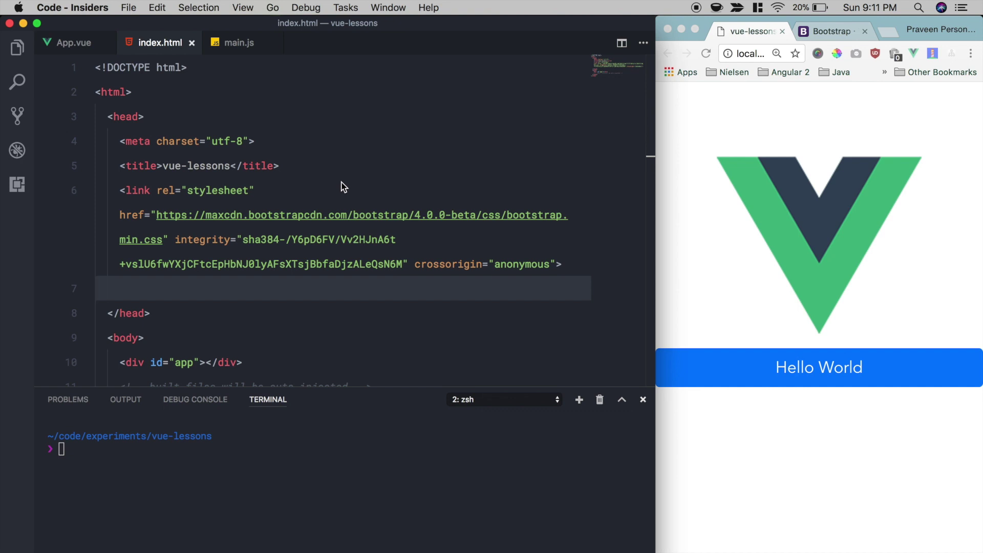
# - Create a new file at src/styles.scss
pyautogui.press('super+alt+n')
pyautogui.press('End')
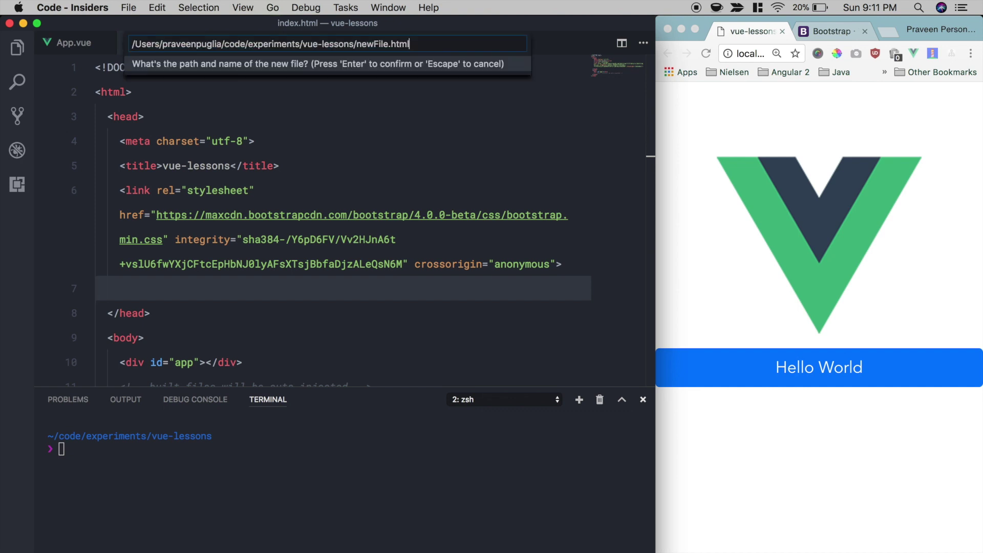
pyautogui.press('BackSpace')
pyautogui.press('BackSpace')
pyautogui.press('BackSpace')
pyautogui.press('BackSpace')
pyautogui.press('BackSpace')
pyautogui.press('BackSpace')
pyautogui.write('sty')
pyautogui.write('les.scss')
pyautogui.hotkey('alt', 'Left')
pyautogui.hotkey('alt', 'Left')
pyautogui.write('s')
pyautogui.write('rc/')
pyautogui.press('Return')
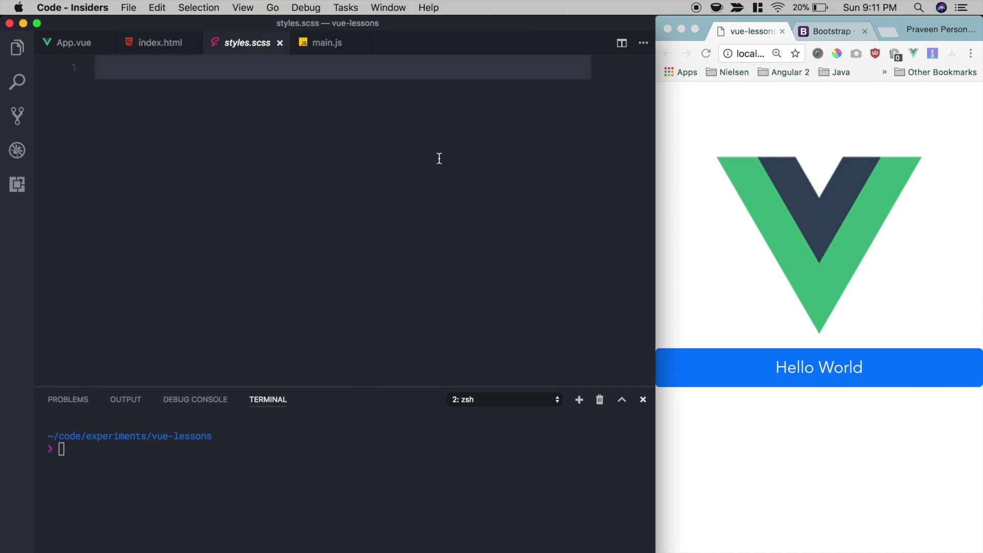
pyautogui.write('body')
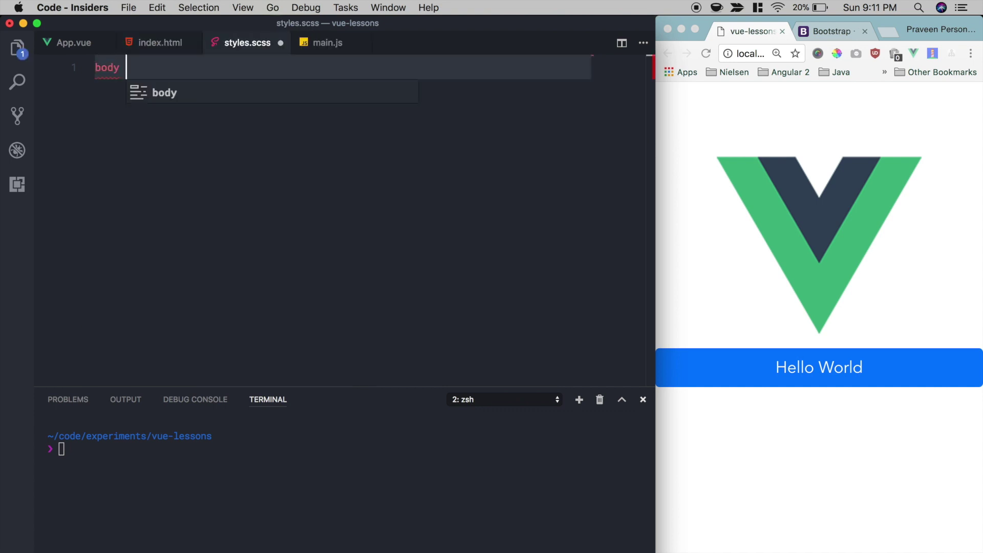
pyautogui.write(' {')
# - Write background: aqua; inside the body rule and save styles.scss
pyautogui.press('Return')
pyautogui.write('background')
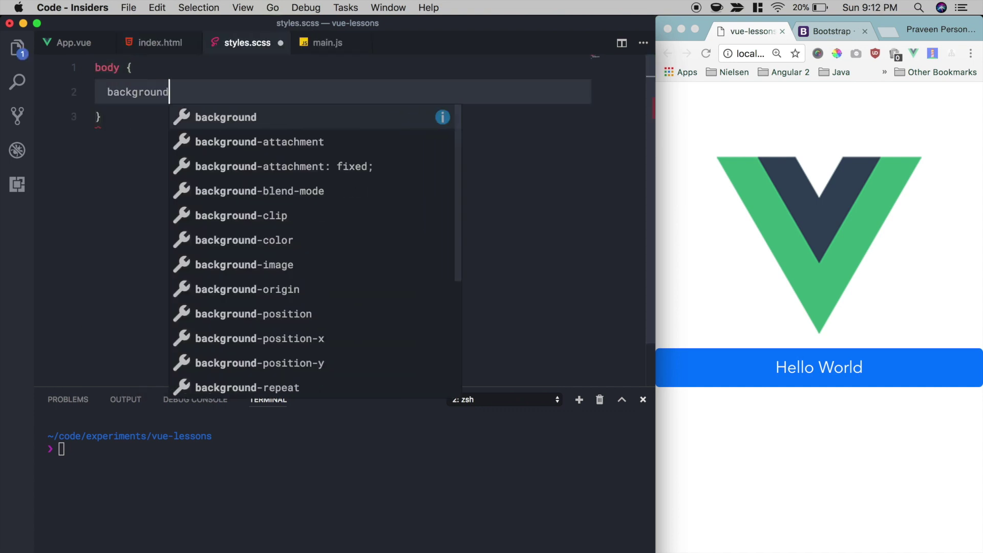
pyautogui.write(': aqua')
pyautogui.press('Escape')
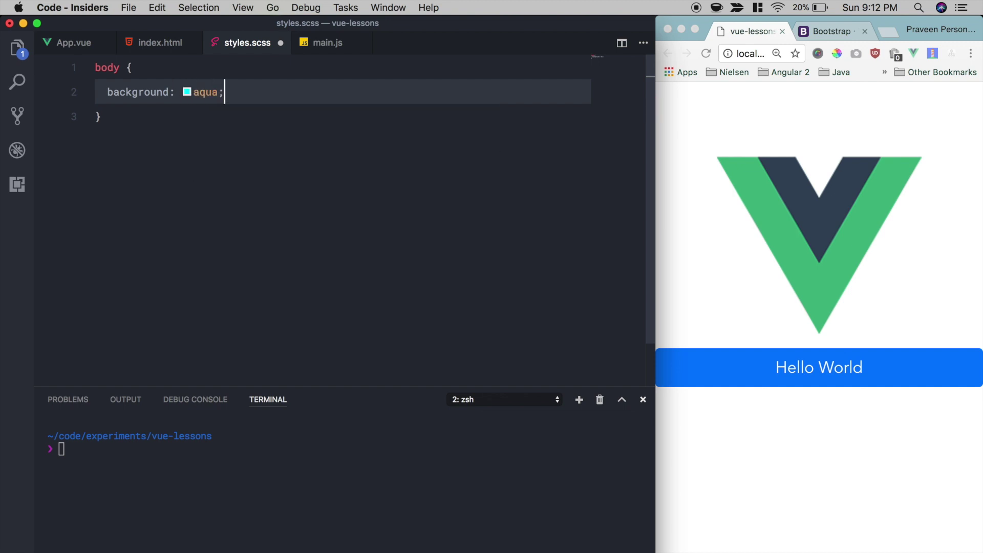
pyautogui.write(';')
pyautogui.press('cmd+s')
pyautogui.click(157, 43)
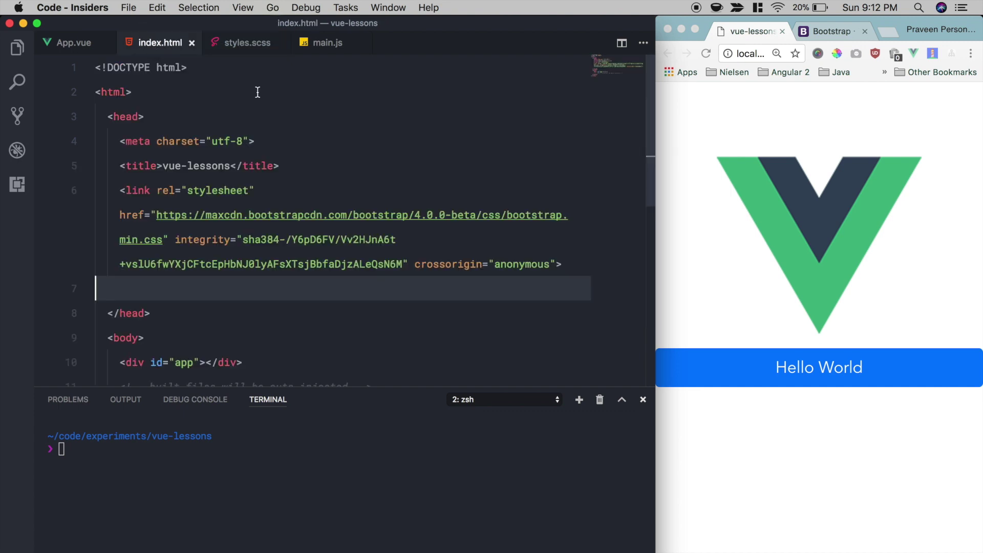
# - Add import './styles.scss'; after the existing imports in main.js and save
pyautogui.click(324, 150)
pyautogui.press('cmd+p')
pyautogui.write('main')
pyautogui.press('Return')
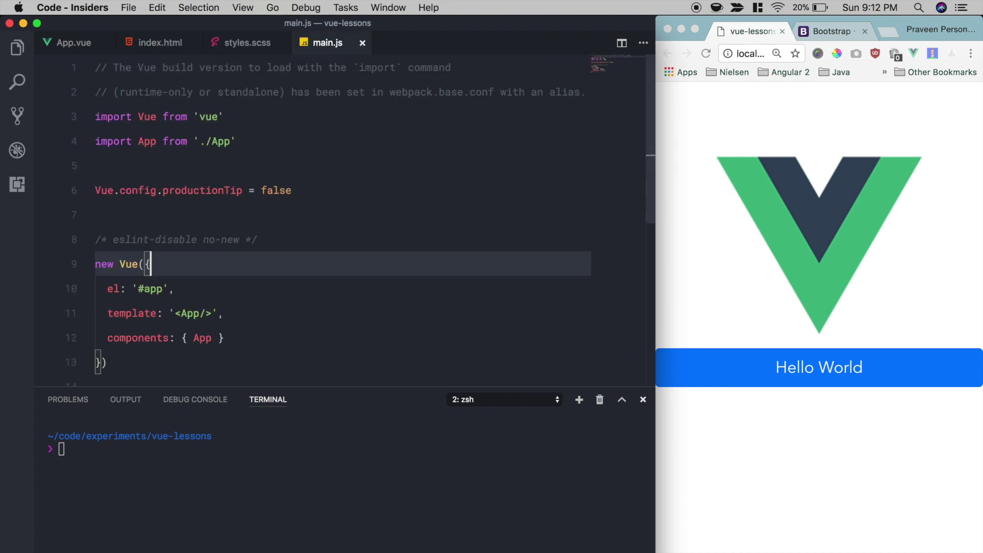
pyautogui.click(172, 166)
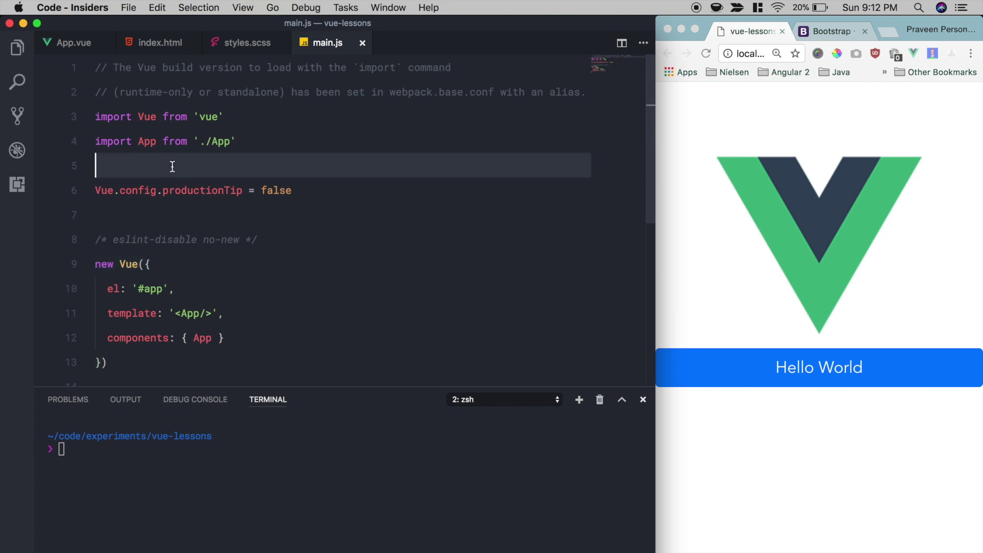
pyautogui.press('Return')
pyautogui.press('Return')
pyautogui.press('Up')
pyautogui.write('im')
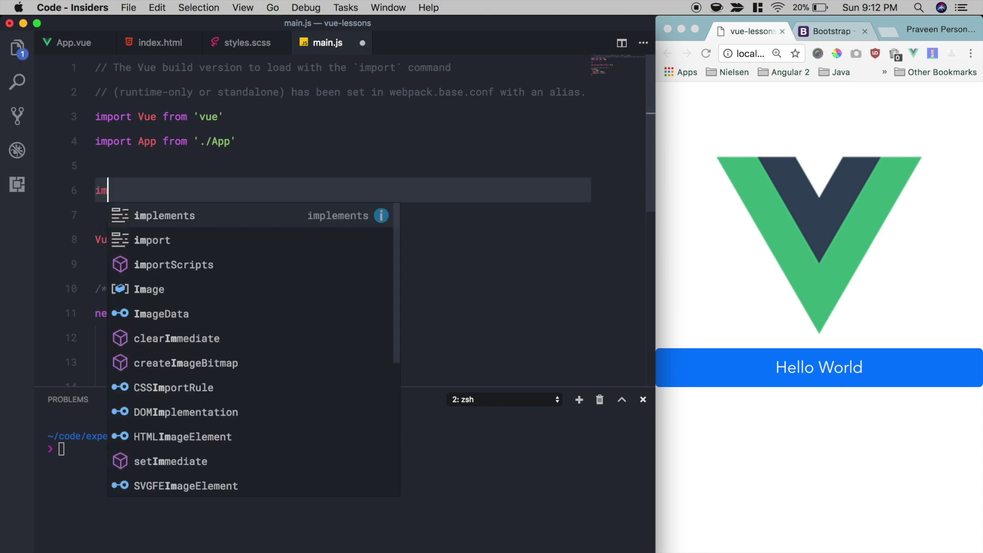
pyautogui.write("port '.")
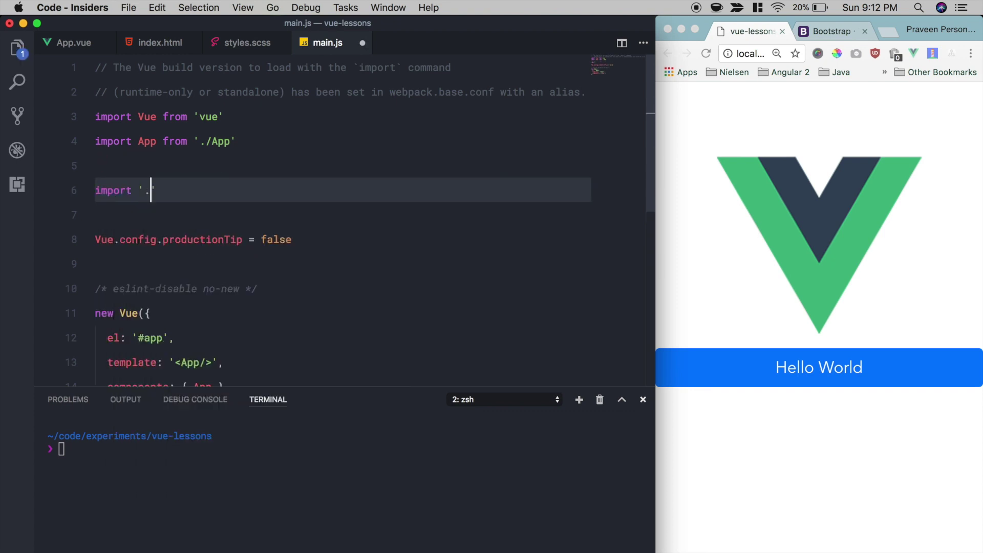
pyautogui.write("/styles.scss'")
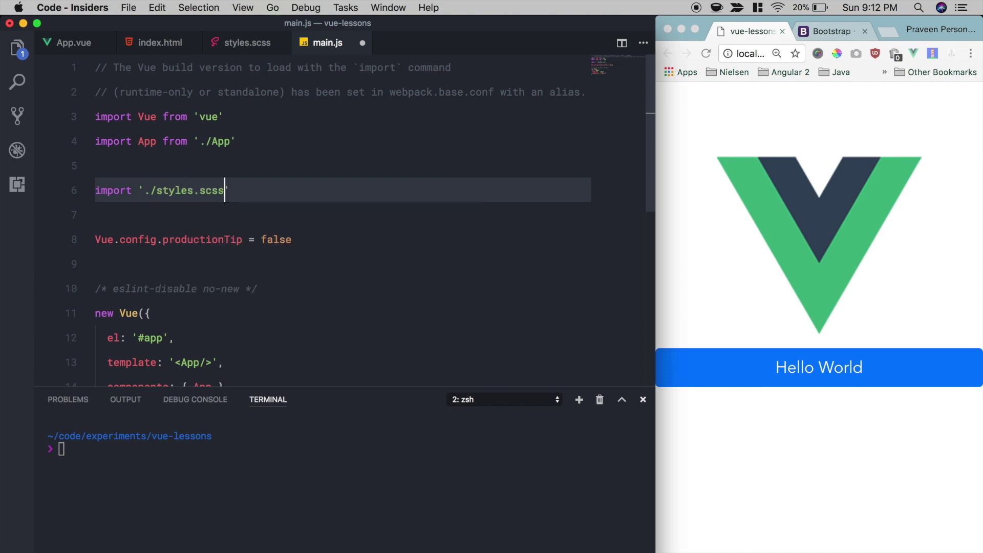
pyautogui.write(';')
pyautogui.hotkey('ctrl', 's')
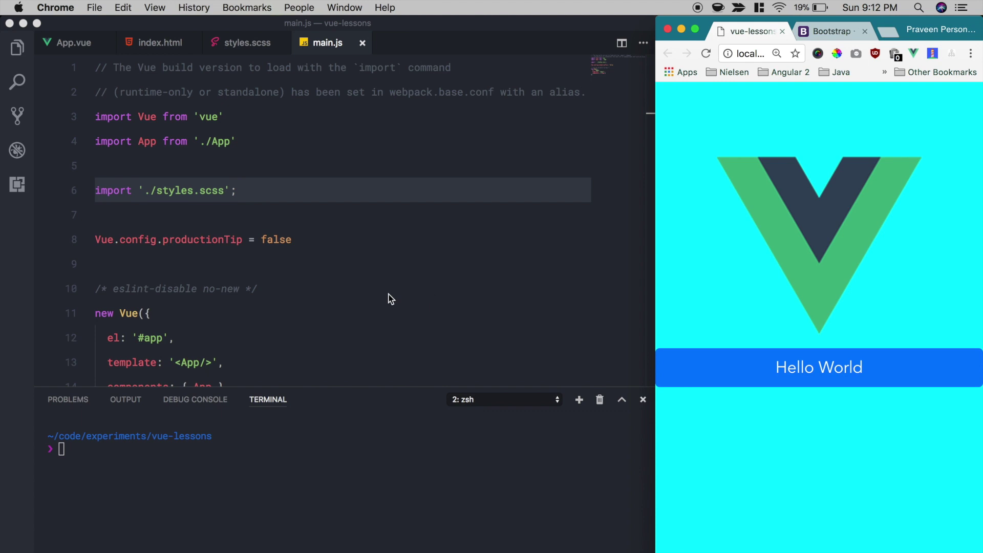
# - Switch back to the Bootstrap documentation tab showing the CDN section
pyautogui.click(237, 179)
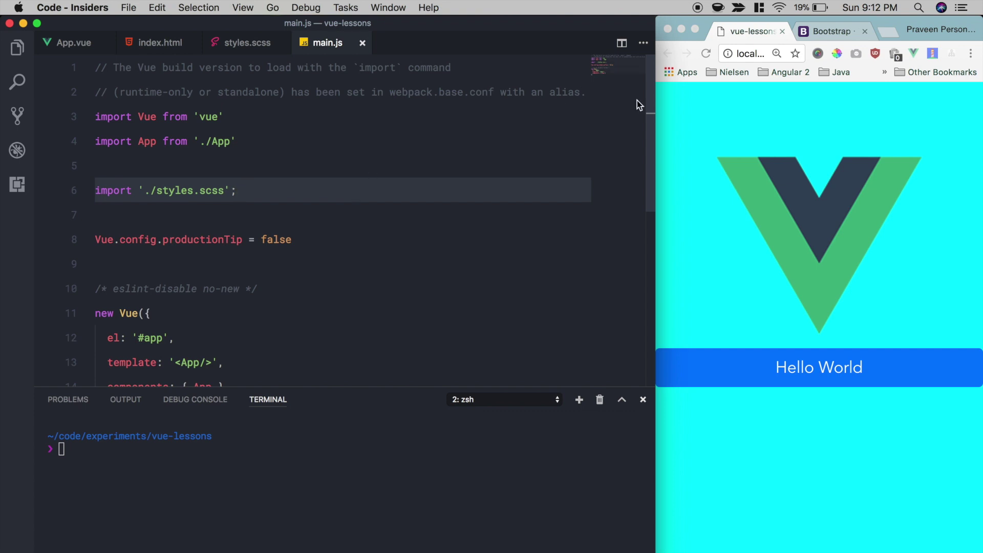
pyautogui.click(812, 31)
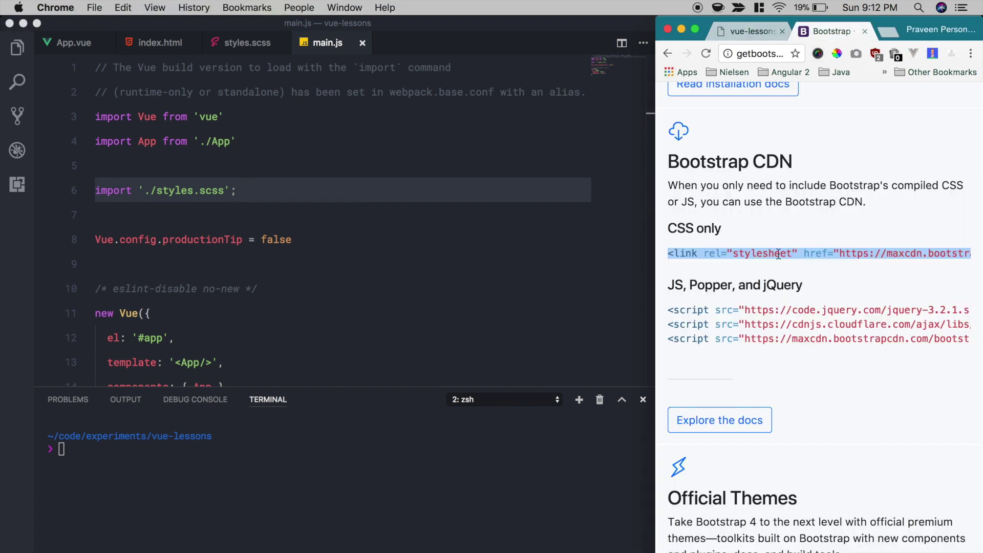
pyautogui.scroll(3, 778, 254)
pyautogui.scroll(3, 778, 254)
pyautogui.moveTo(668, 242); pyautogui.dragTo(898, 243)
pyautogui.press('super+Tab')
pyautogui.click(233, 494)
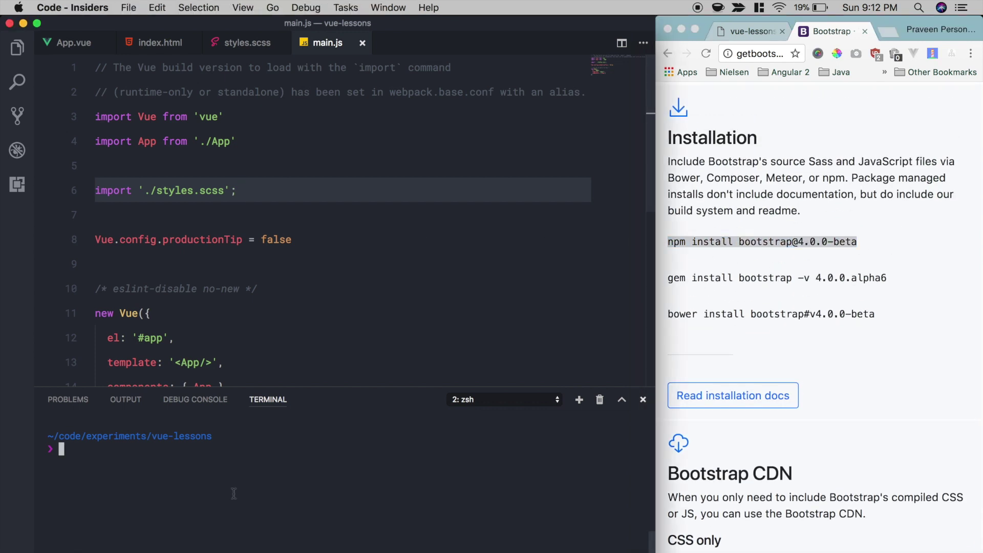
pyautogui.press('super+v')
pyautogui.press('Return')
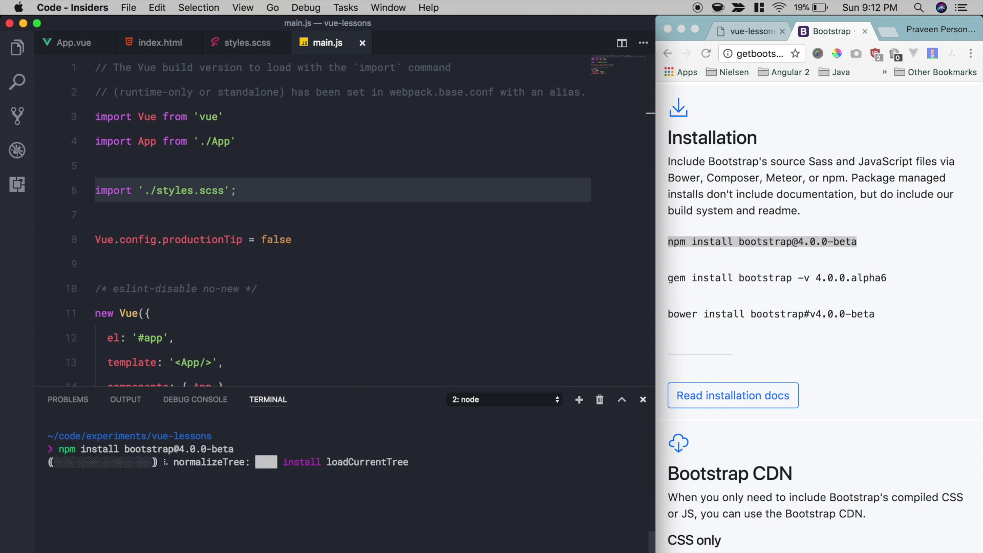
pyautogui.press('super+k')
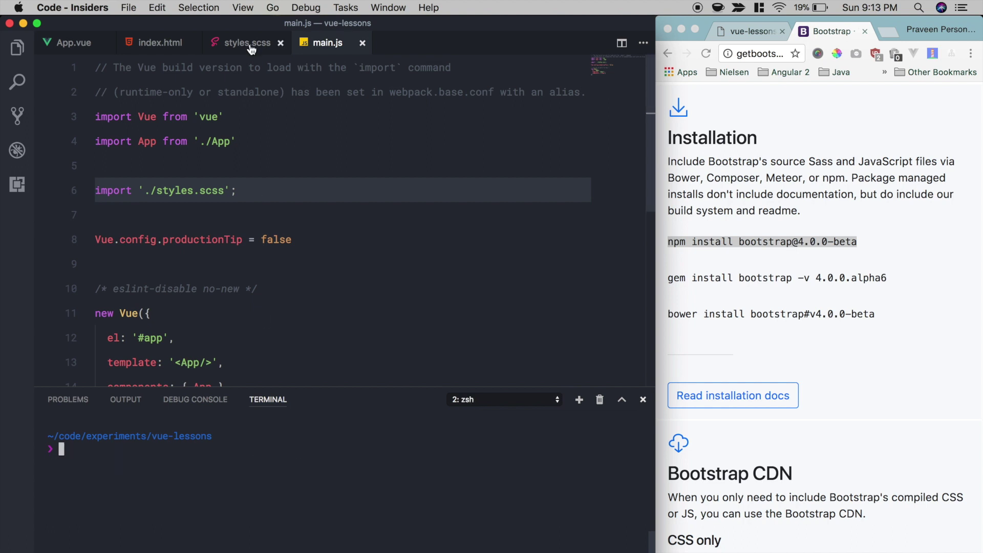
pyautogui.click(250, 46)
pyautogui.press('super+Up')
pyautogui.press('Return')
pyautogui.press('Up')
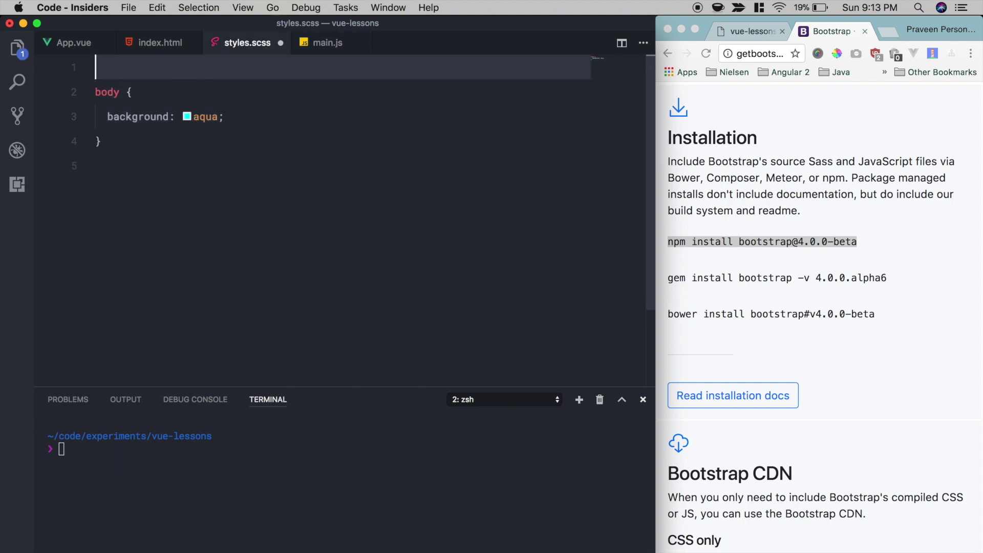
pyautogui.write('@improt')
pyautogui.press('BackSpace')
pyautogui.press('BackSpace')
pyautogui.press('BackSpace')
pyautogui.write('ort "..')
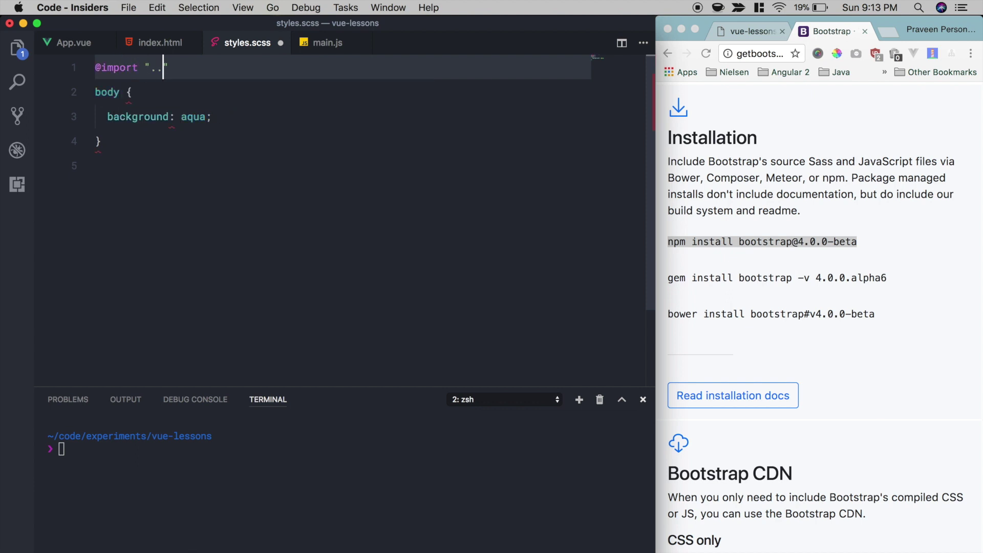
pyautogui.write('/nod')
pyautogui.press('Return')
pyautogui.write('/')
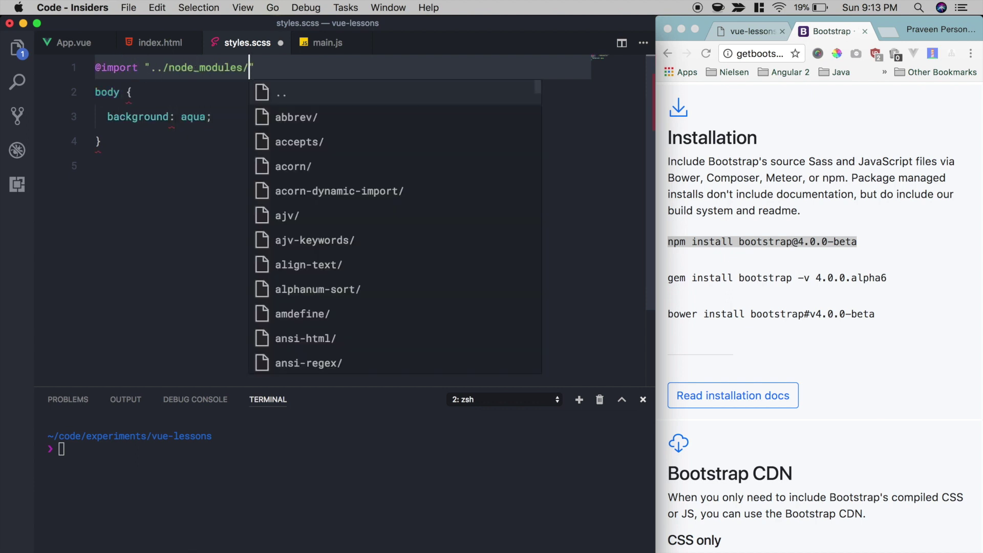
pyautogui.write('boot')
pyautogui.press('Return')
pyautogui.write('/scs')
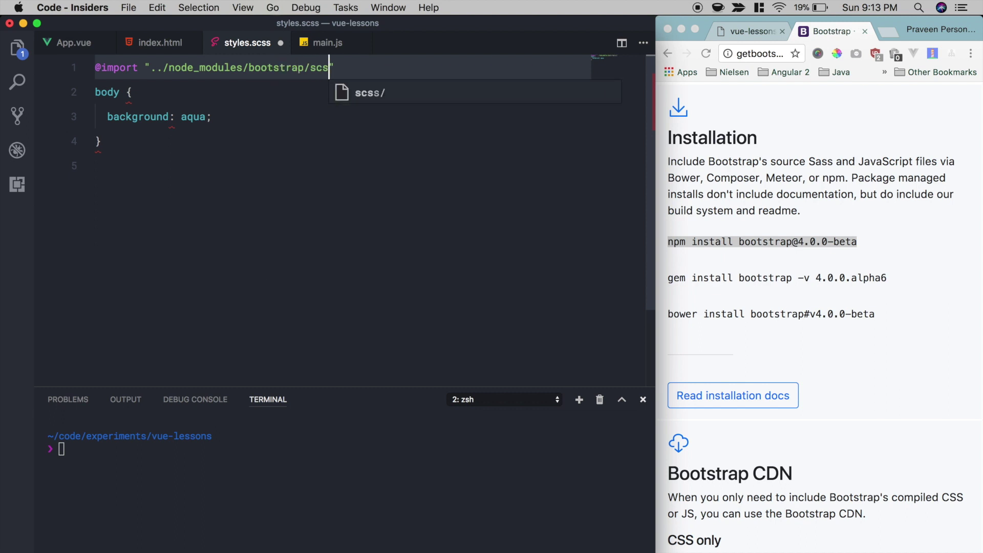
pyautogui.write('s/b')
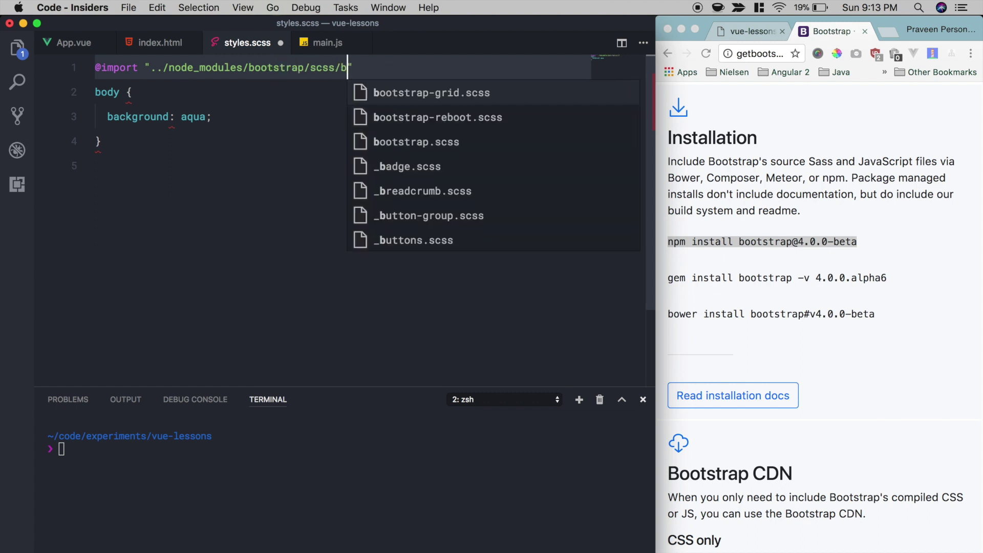
pyautogui.write('ootstrap')
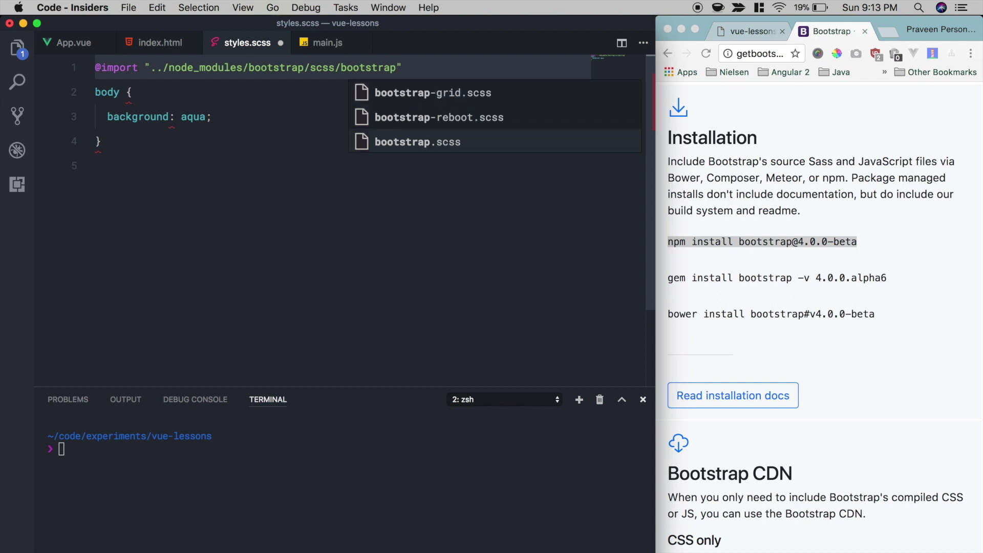
pyautogui.press('Return')
pyautogui.write(';')
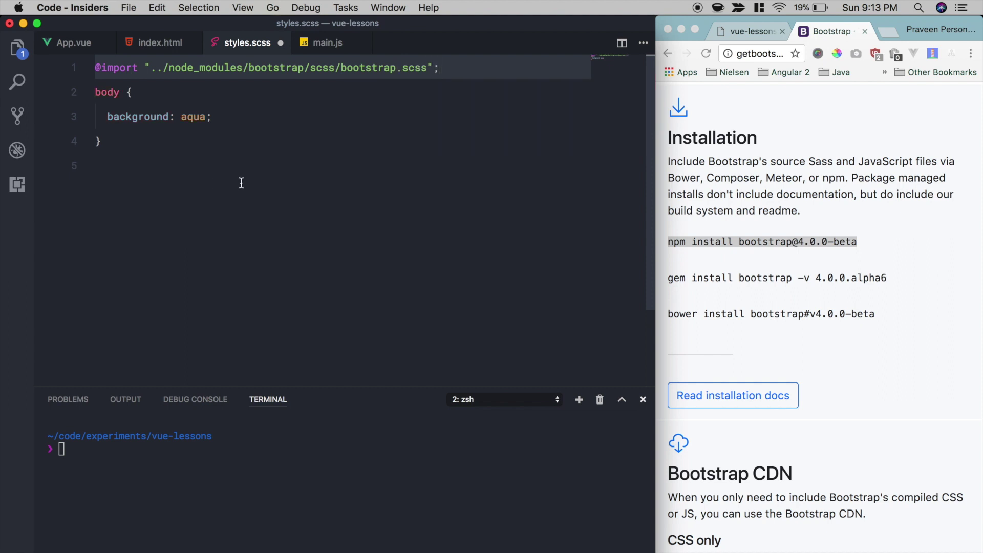
pyautogui.press('cmd+s')
# - Delete the Bootstrap CDN link from index.html and check the app page
pyautogui.click(169, 43)
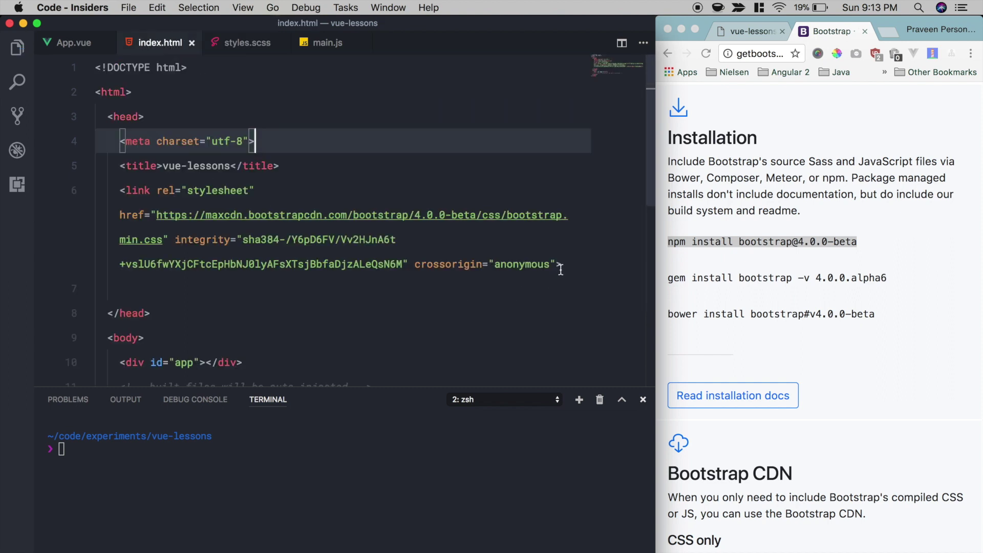
pyautogui.moveTo(560, 266); pyautogui.dragTo(86, 191)
pyautogui.press('BackSpace')
pyautogui.press('BackSpace')
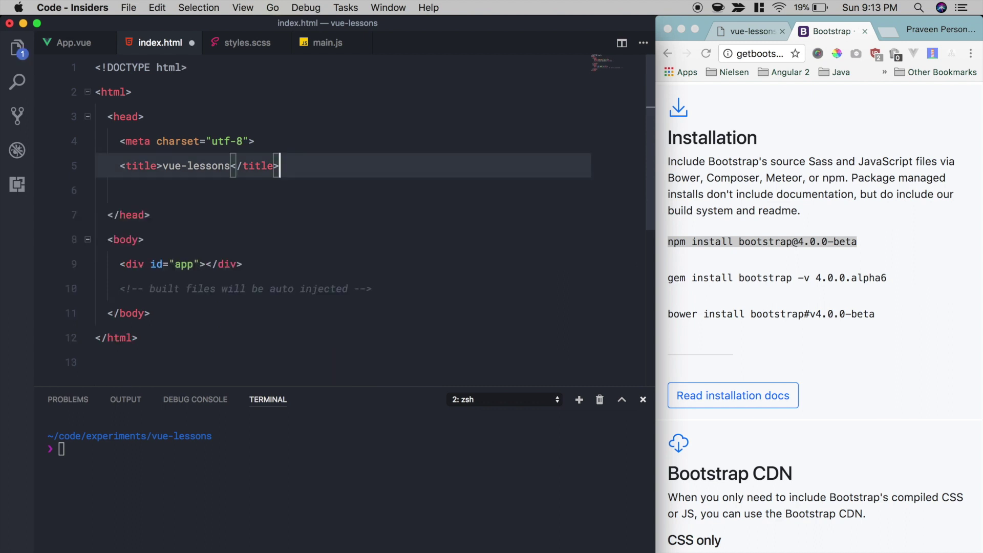
pyautogui.click(749, 35)
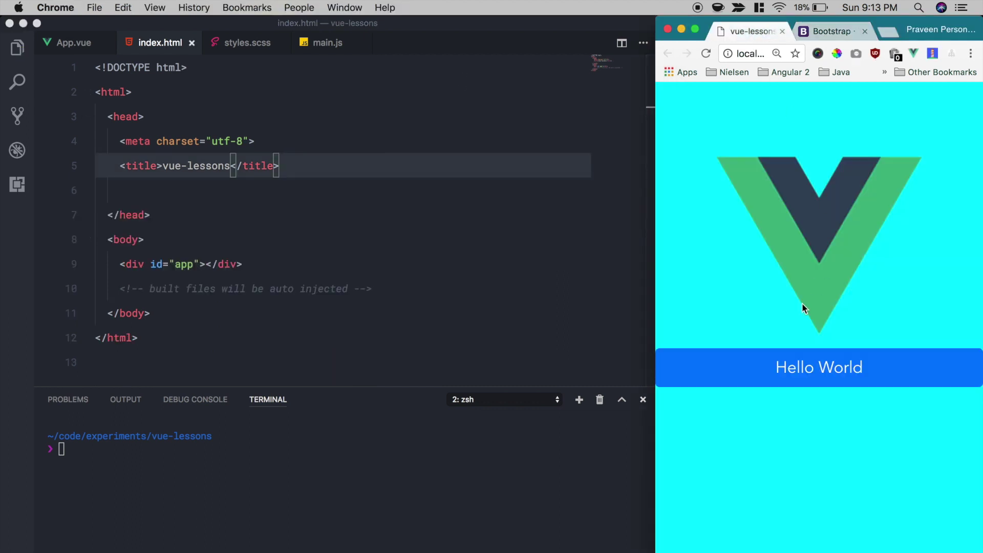